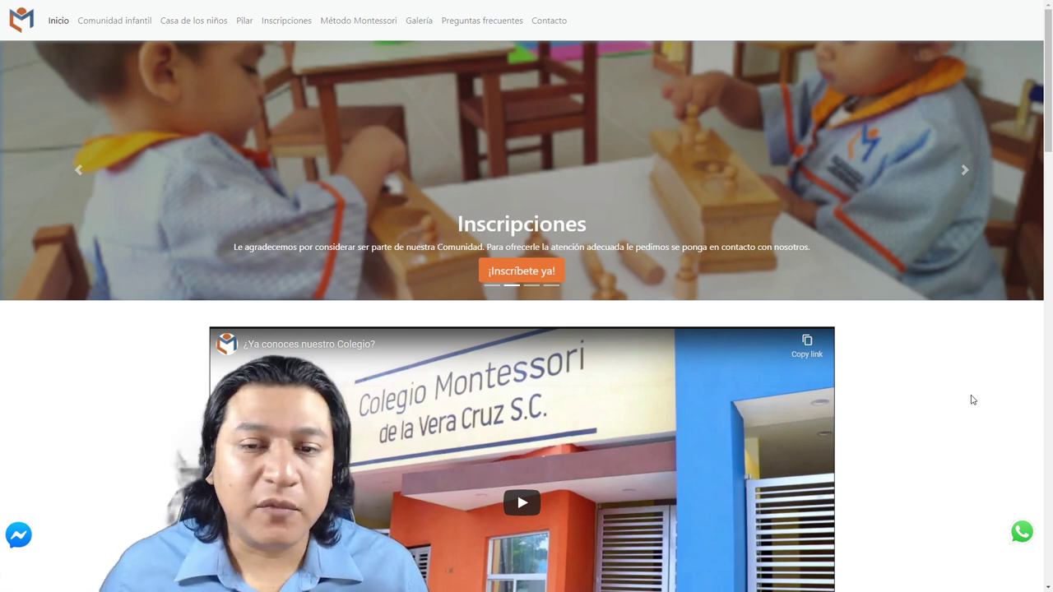
Advance the homepage banner carousel two slides and begin scrolling down the page
click(965, 169)
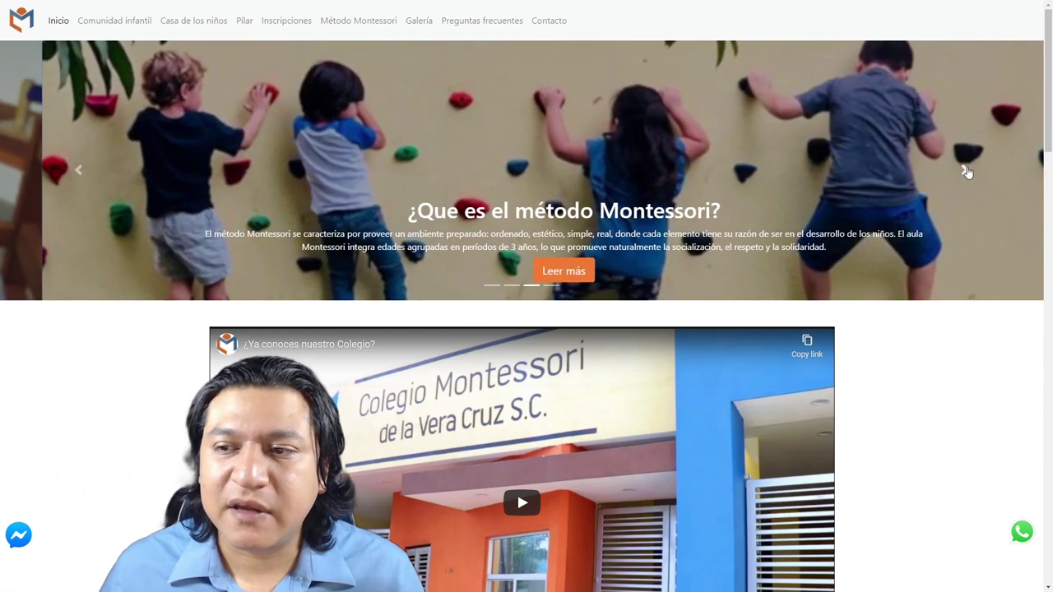
click(967, 169)
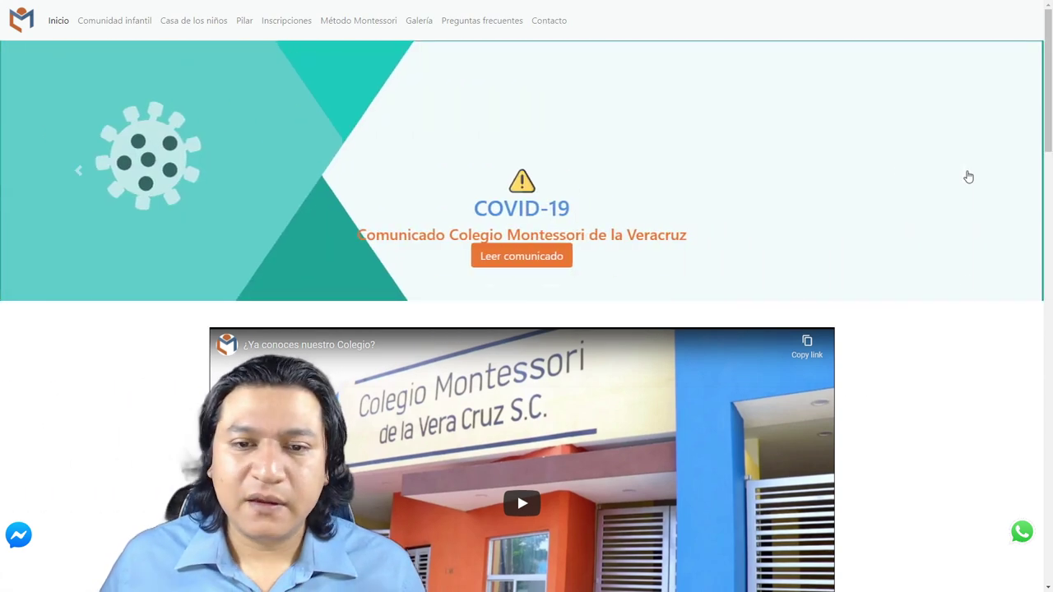
scroll(927, 377, down, 3)
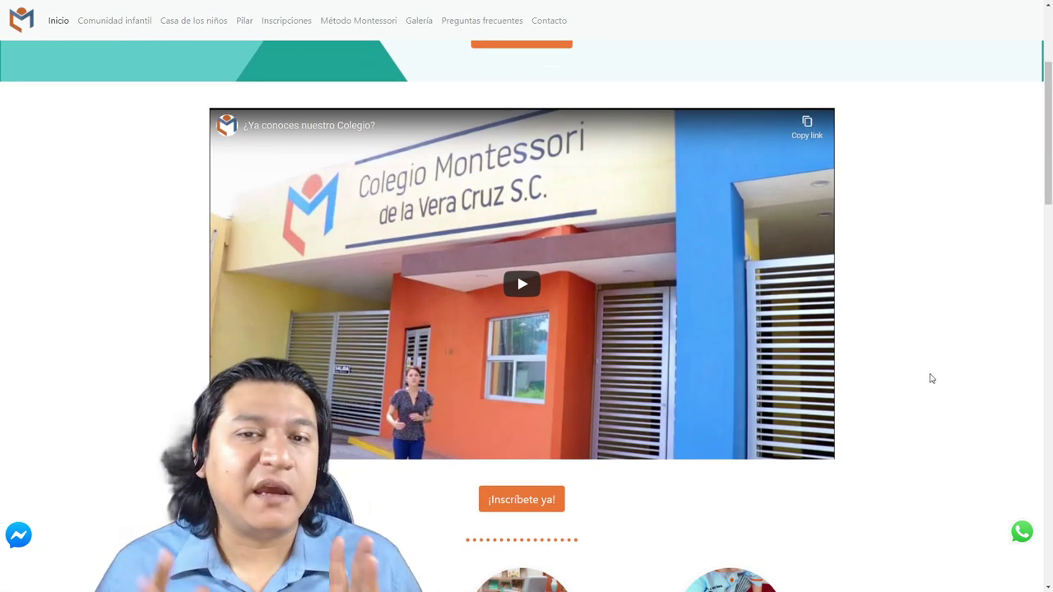
scroll(913, 374, down, 1)
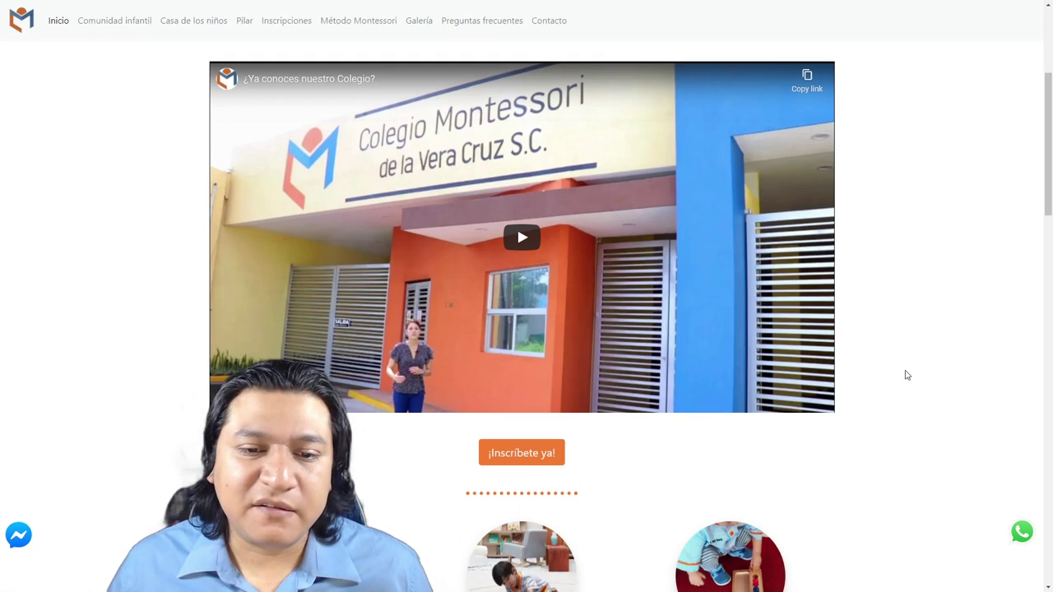
scroll(907, 374, up, 1)
scroll(907, 379, down, 2)
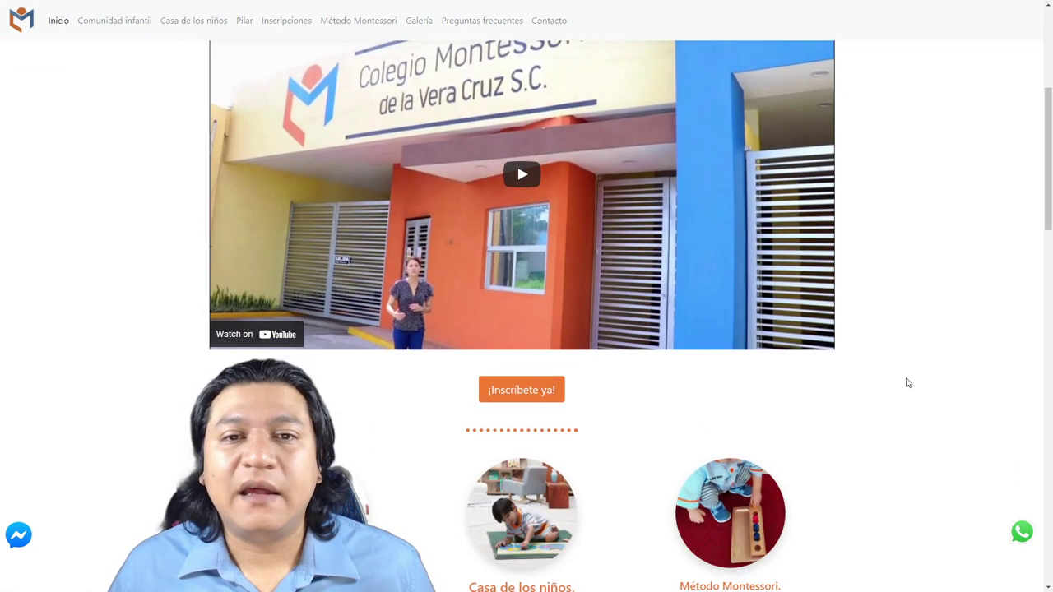
scroll(908, 384, down, 2)
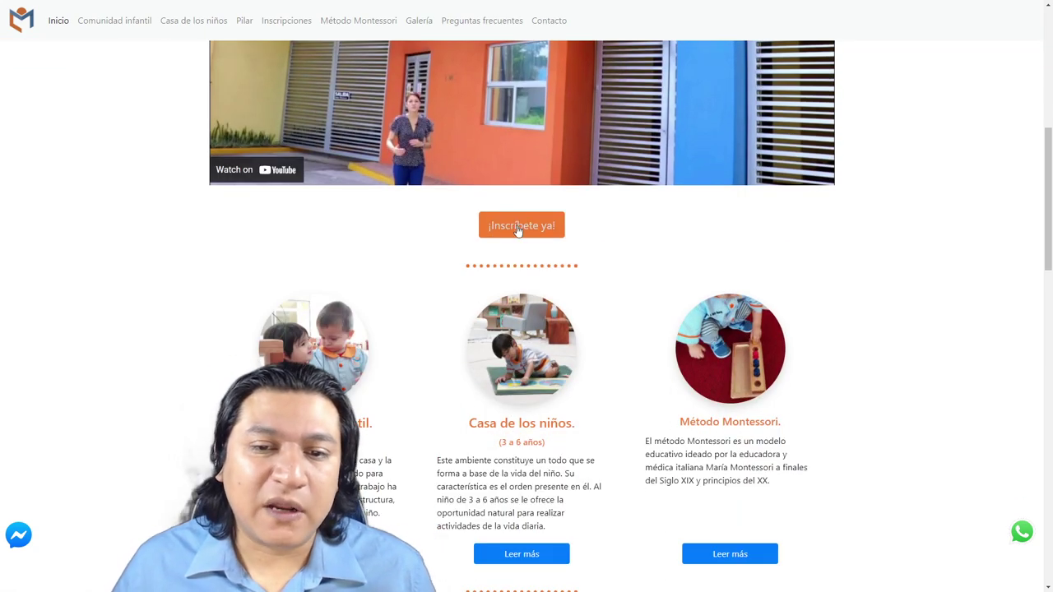
Scroll down to the blue Yoga section near the footer and right-click it
scroll(852, 343, up, 5)
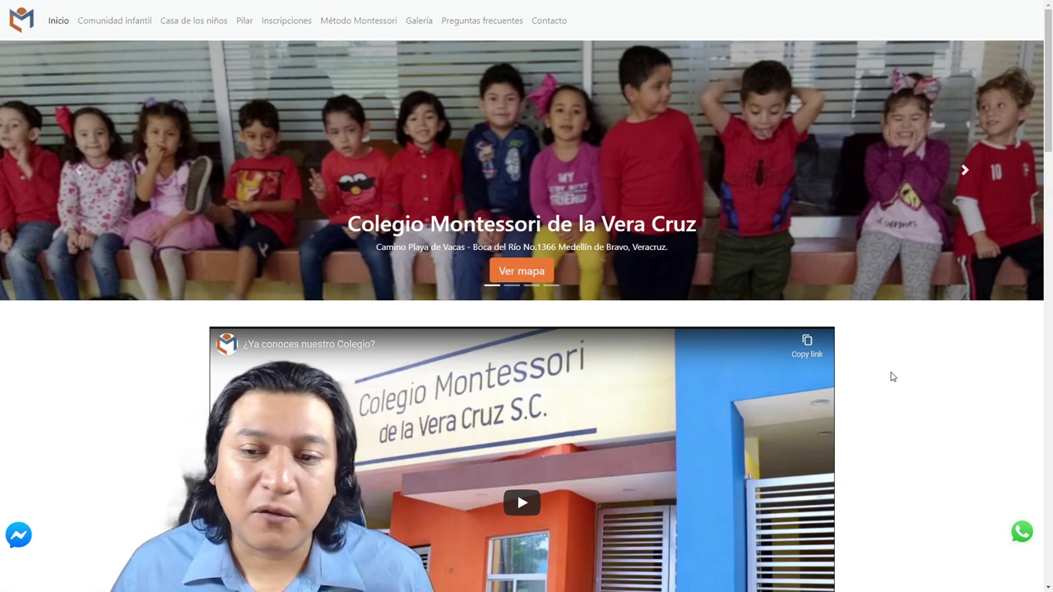
scroll(891, 376, down, 4)
scroll(375, 319, down, 5)
scroll(426, 317, up, 2)
scroll(426, 321, down, 3)
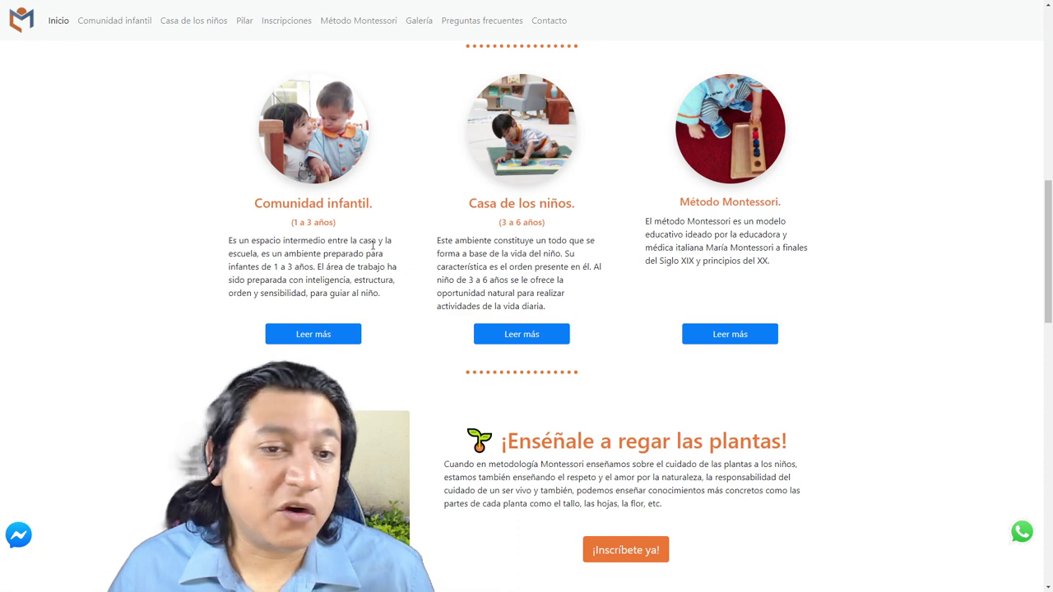
scroll(861, 340, down, 6)
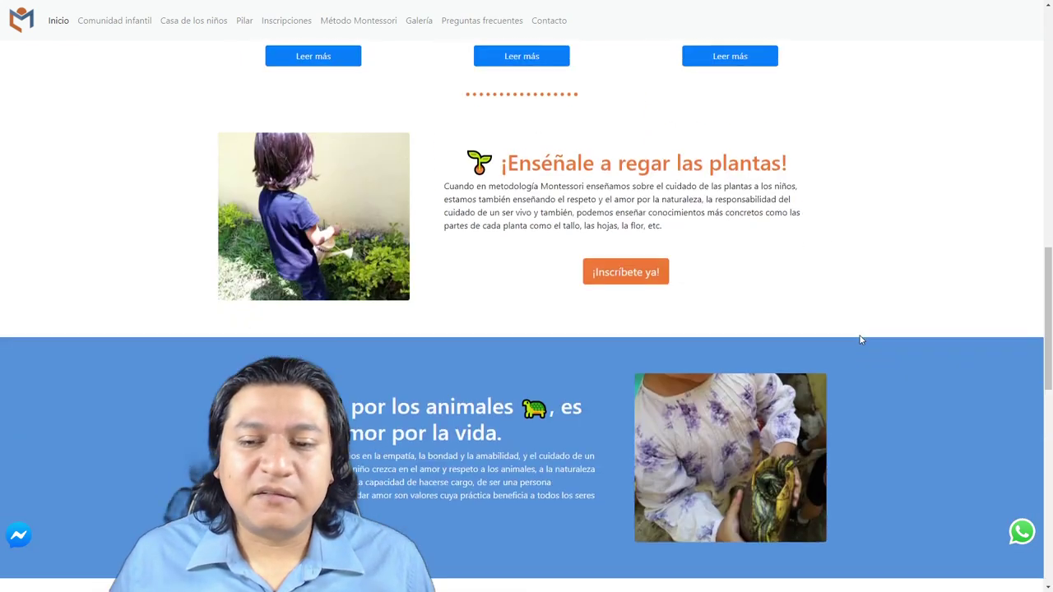
scroll(860, 340, down, 2)
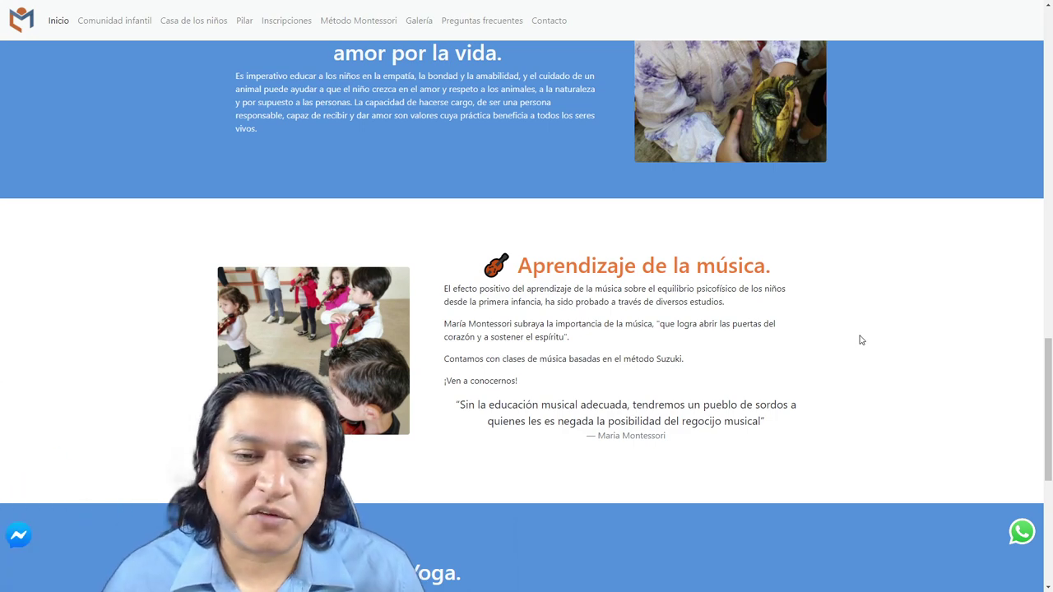
scroll(861, 340, down, 3)
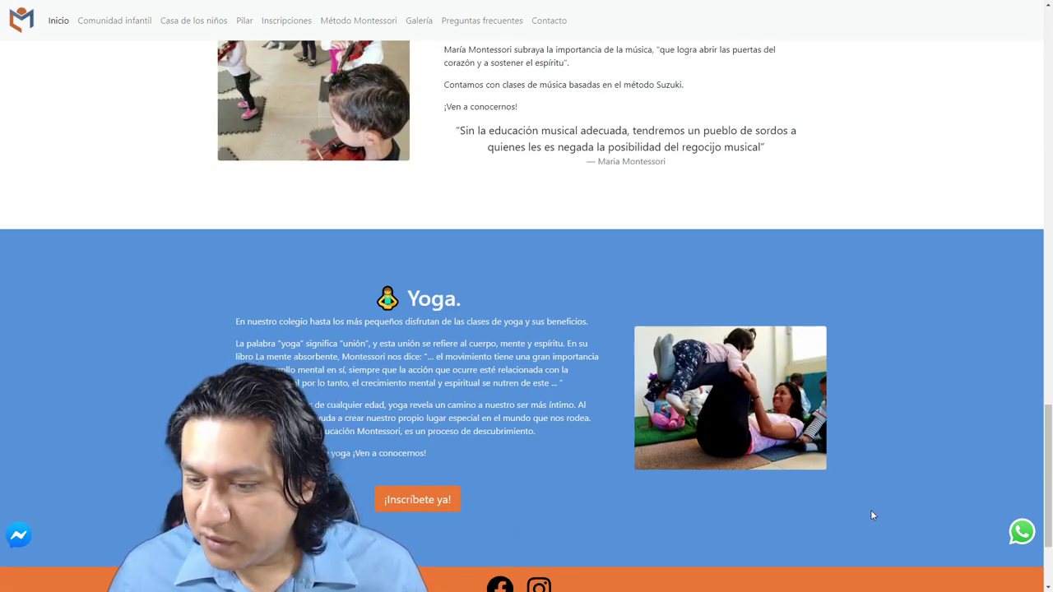
right_click(889, 548)
Inspect the Yoga section, enable the device toolbar, and emulate an iPhone 5/SE at 320×568
click(790, 535)
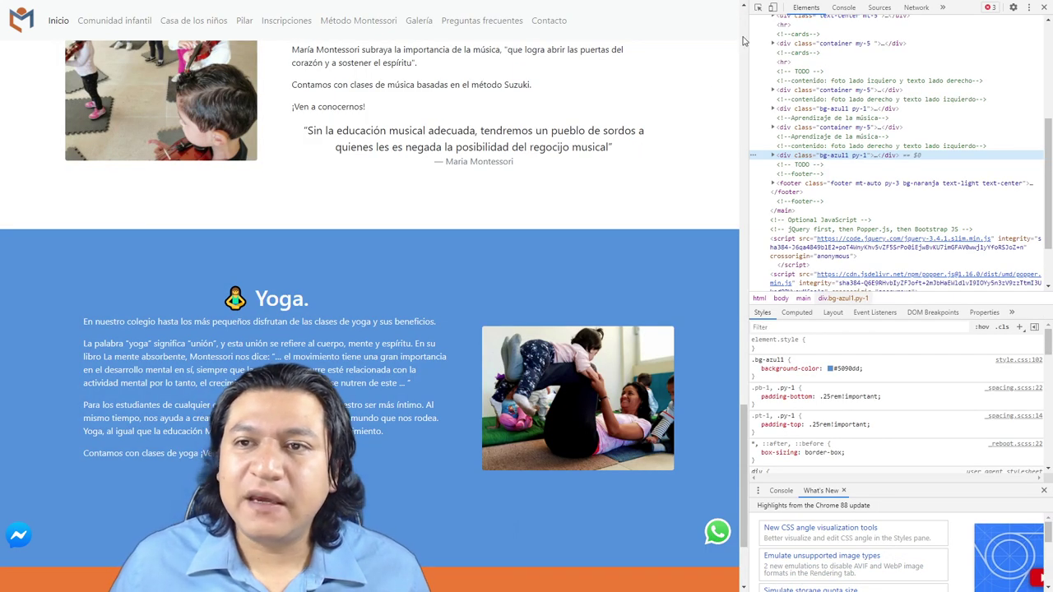
click(773, 8)
scroll(382, 283, down, 10)
scroll(387, 318, up, 3)
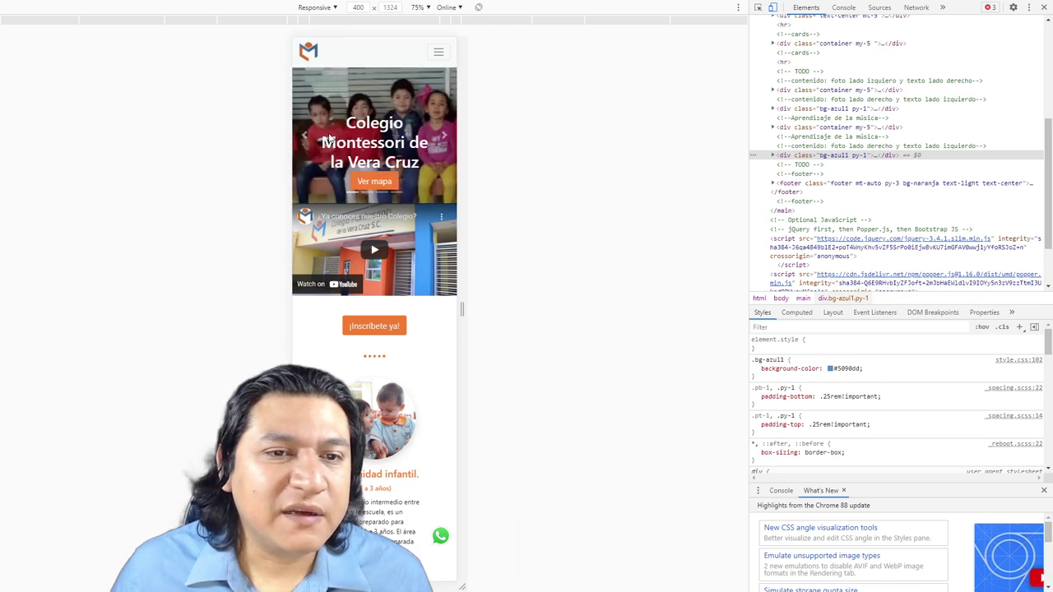
click(327, 141)
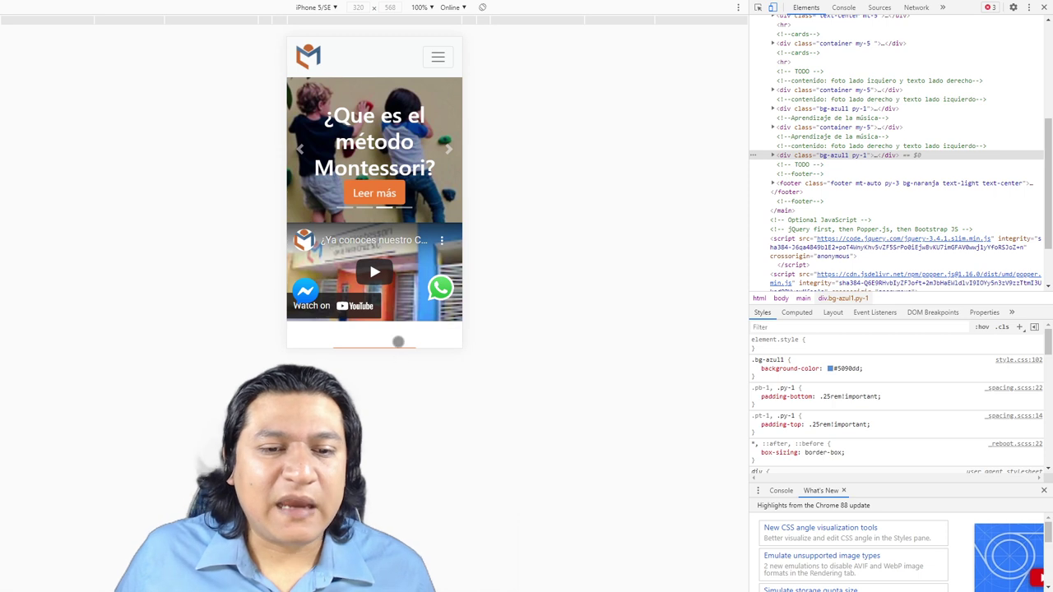
click(439, 56)
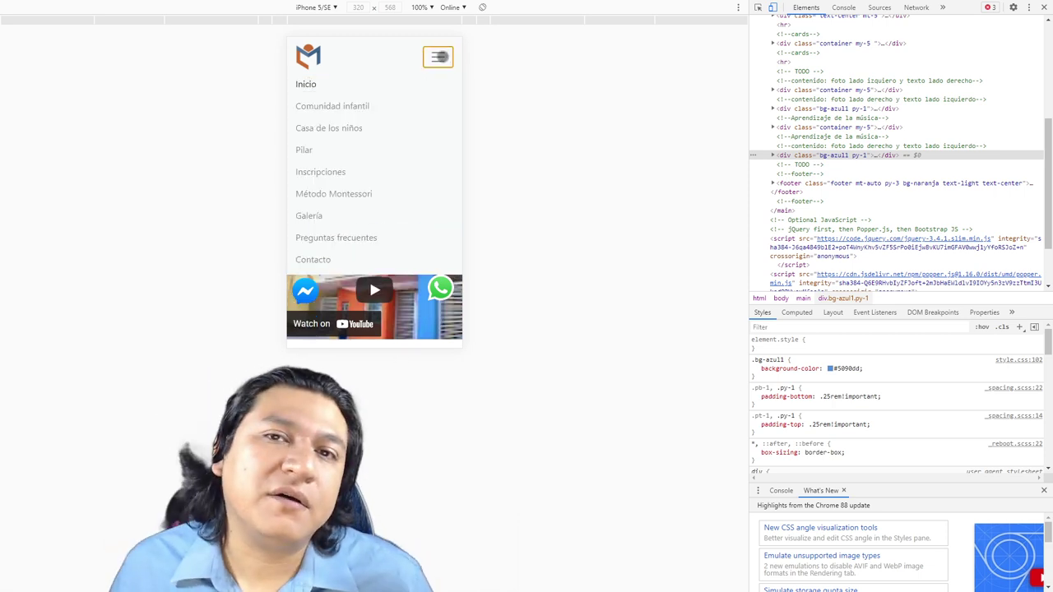
click(440, 57)
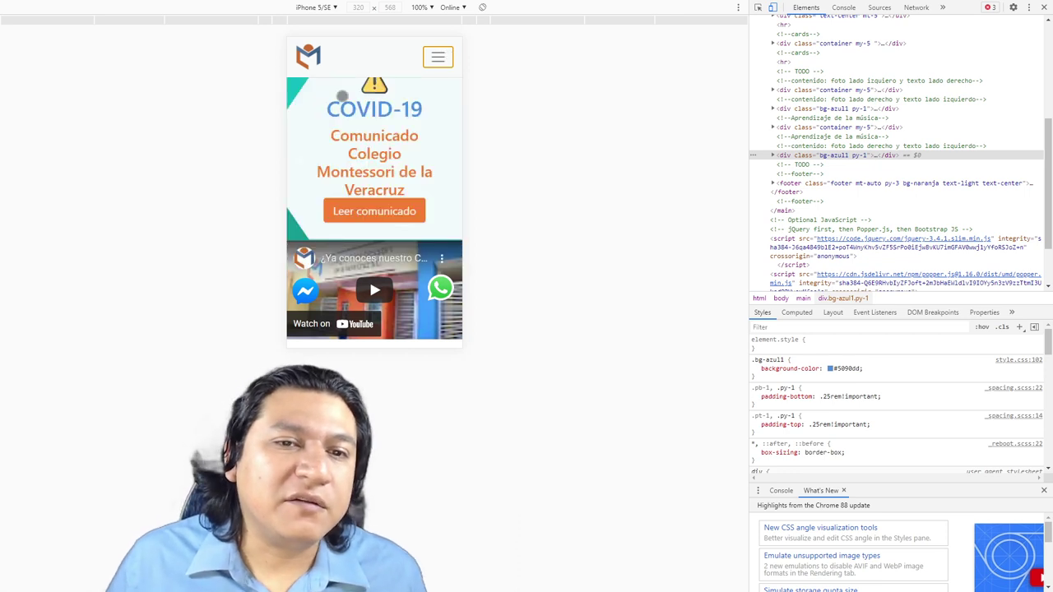
click(482, 7)
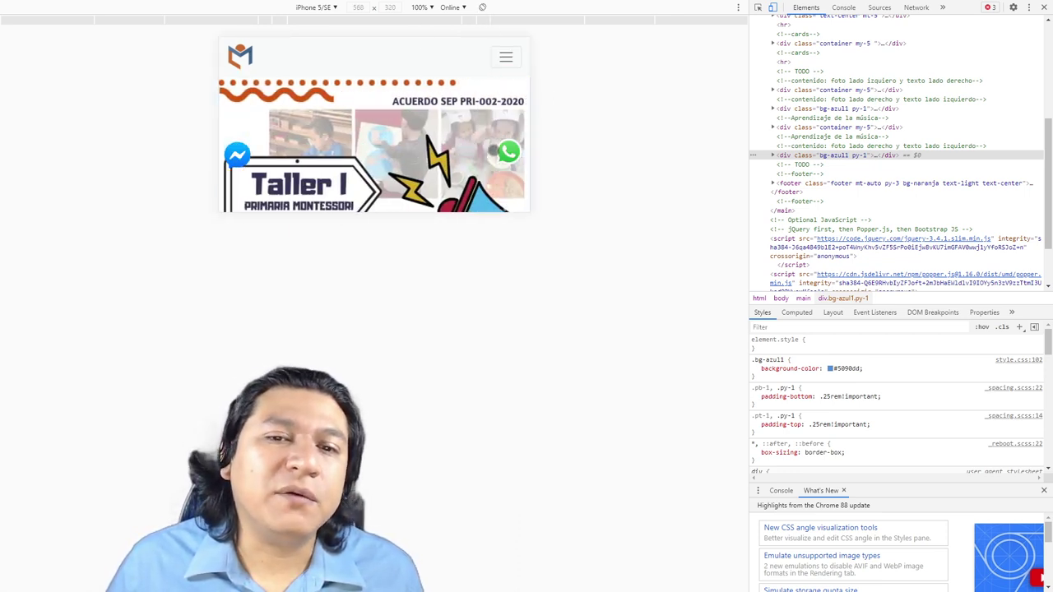
scroll(491, 154, down, 3)
scroll(491, 153, up, 3)
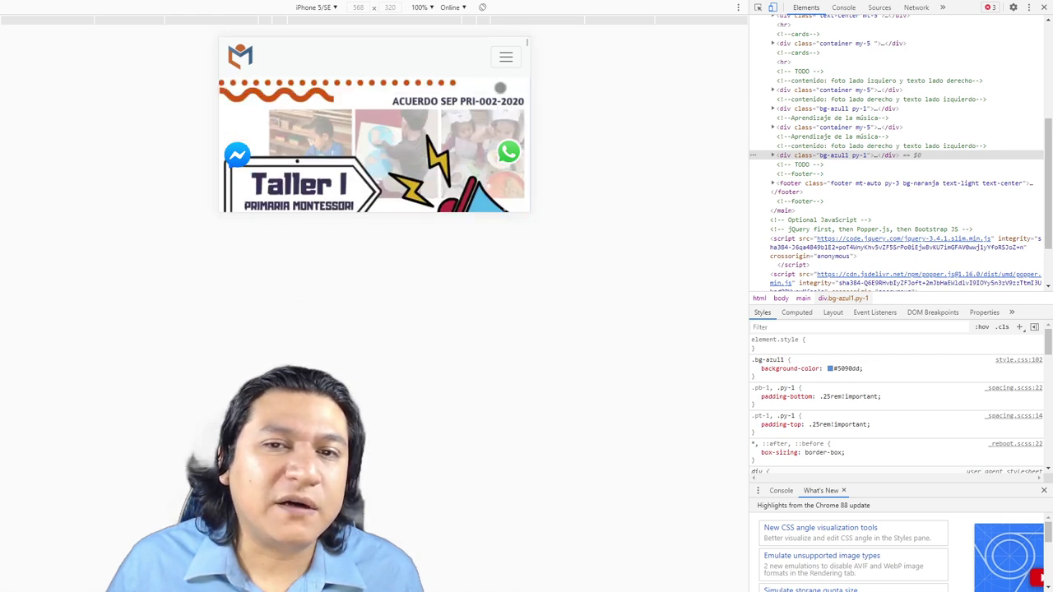
click(482, 7)
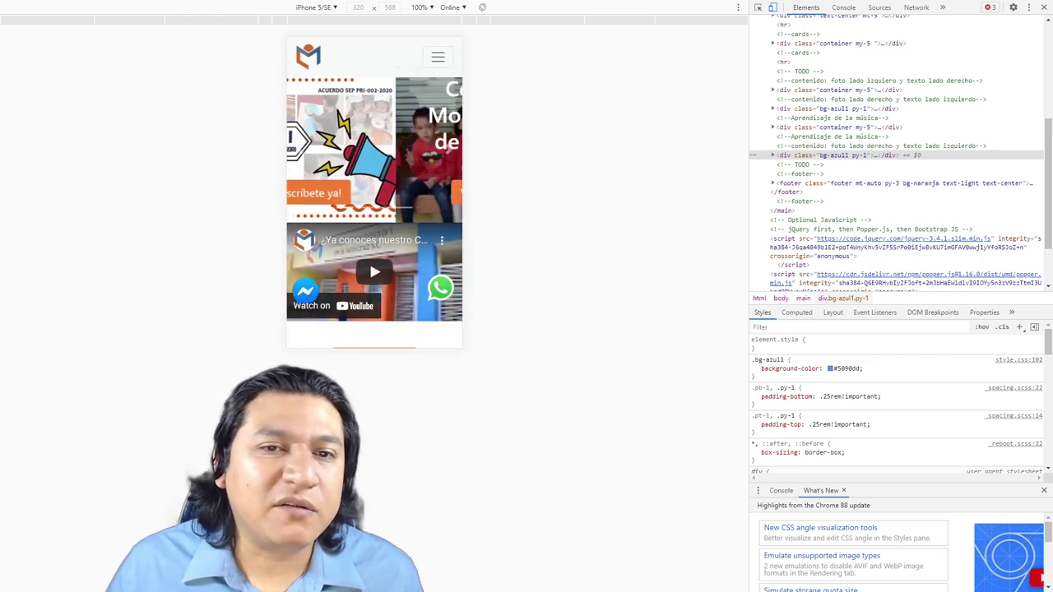
scroll(374, 205, down, 4)
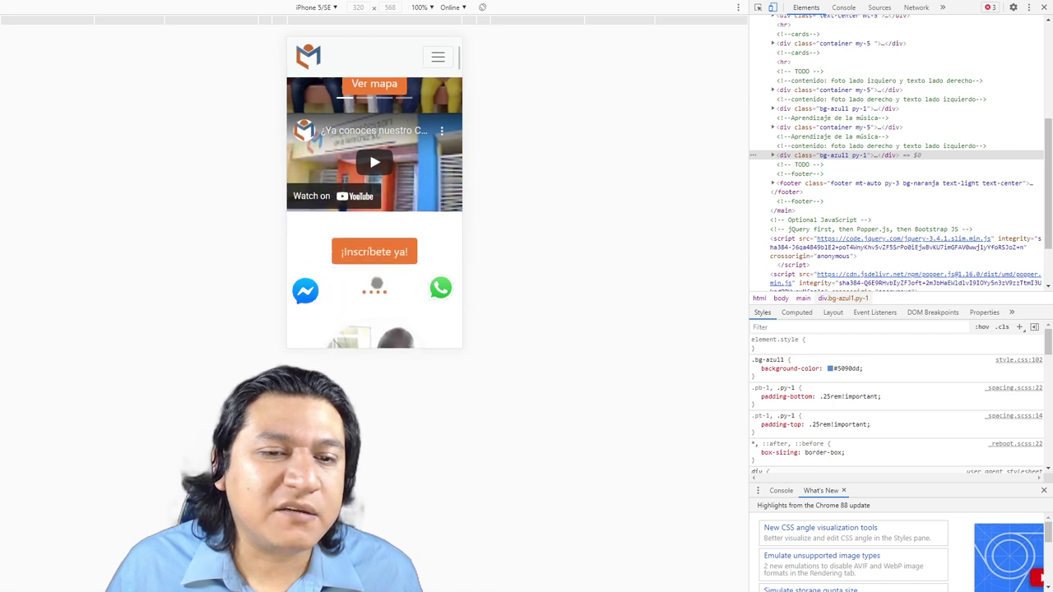
scroll(374, 205, up, 3)
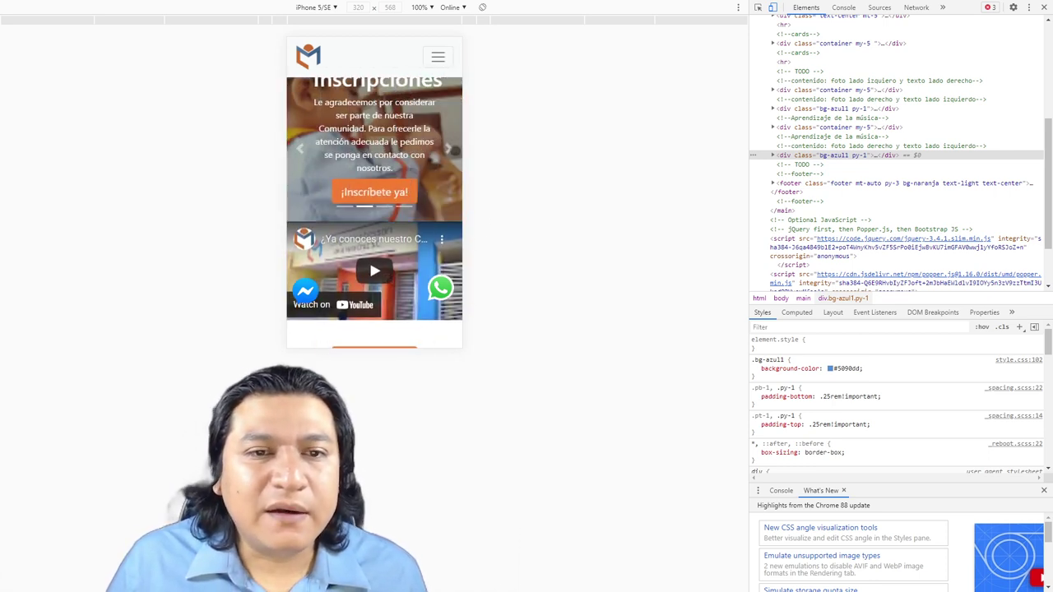
scroll(441, 181, down, 5)
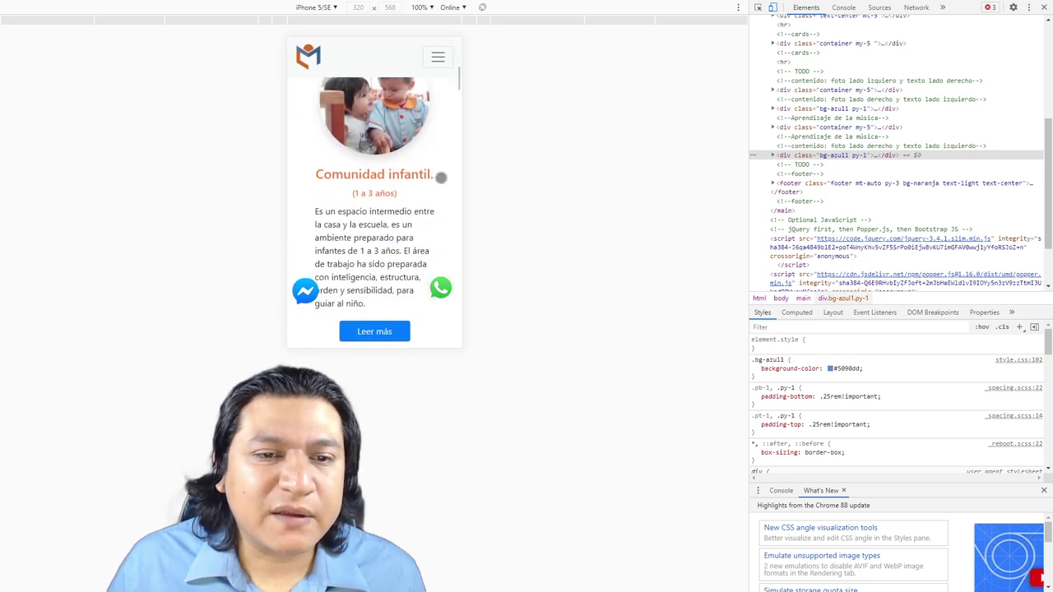
scroll(441, 187, up, 1)
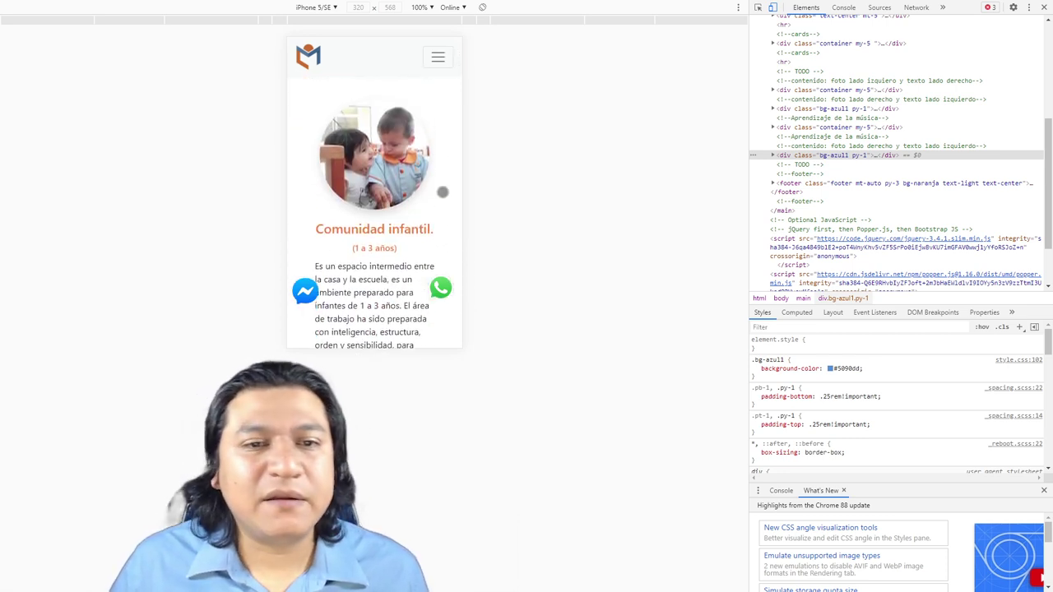
scroll(400, 277, down, 3)
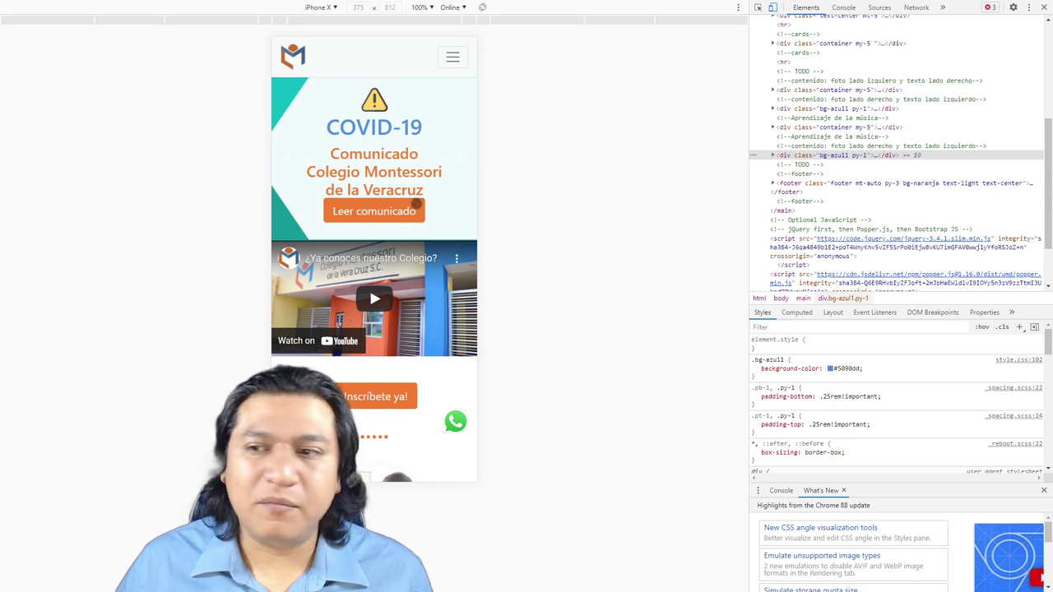
Scroll the iPhone X preview down to the footer, then switch the device to Responsive
scroll(409, 250, down, 5)
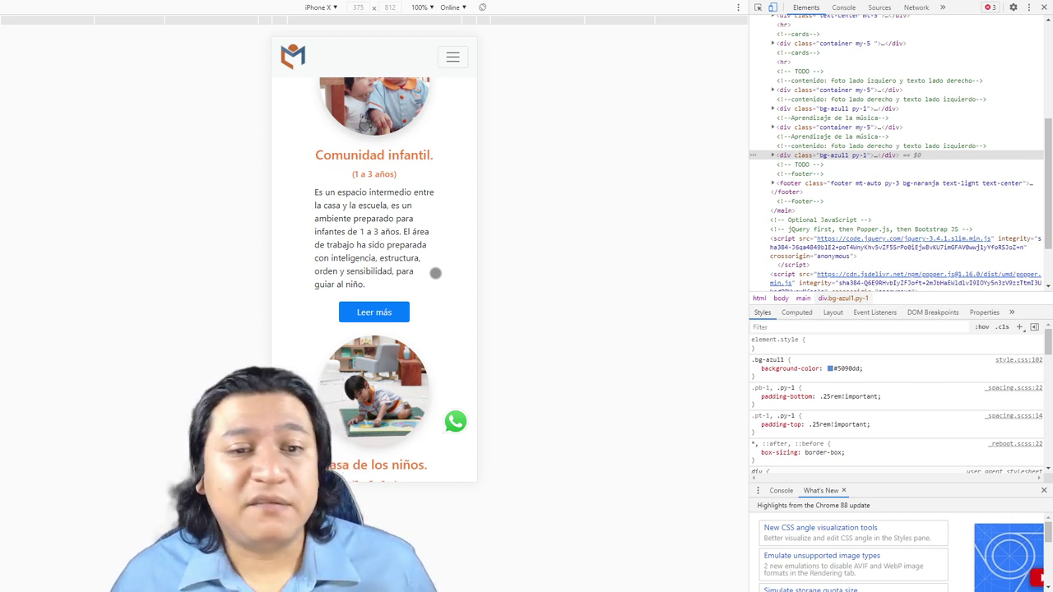
scroll(435, 273, down, 5)
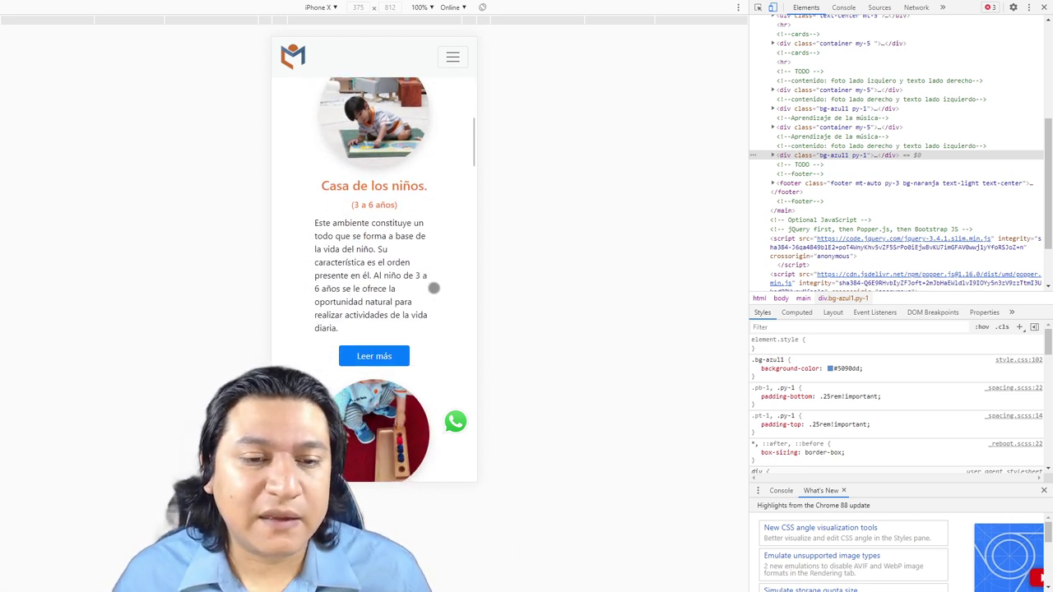
scroll(438, 293, down, 5)
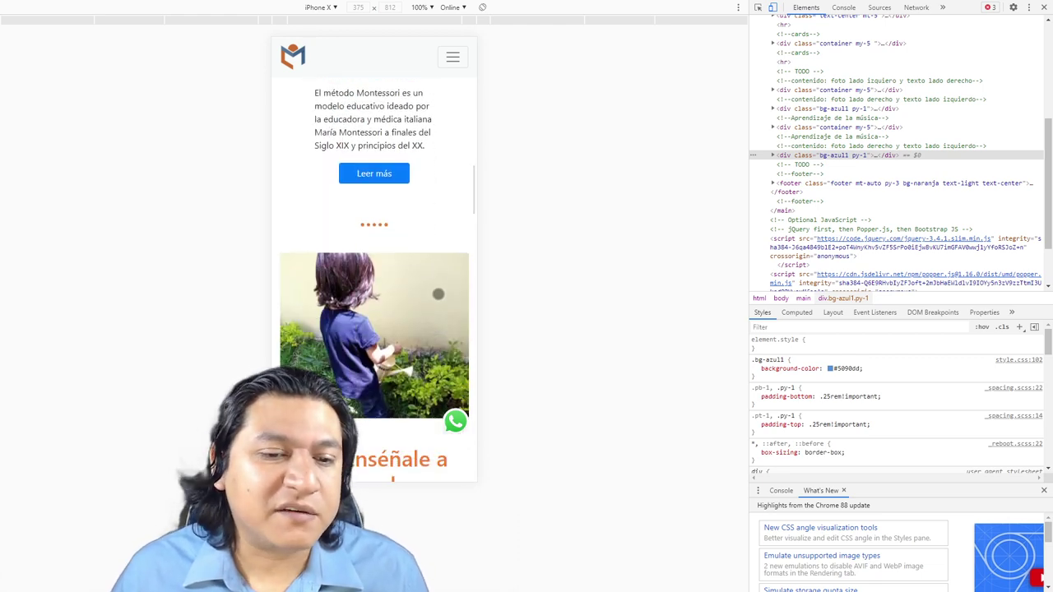
scroll(438, 292, down, 6)
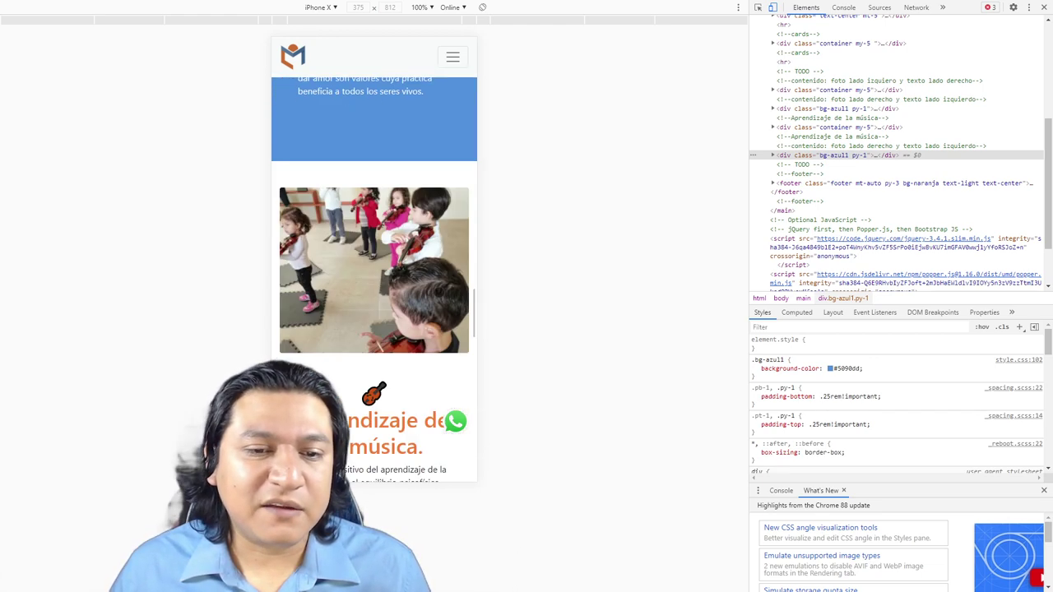
scroll(438, 292, down, 8)
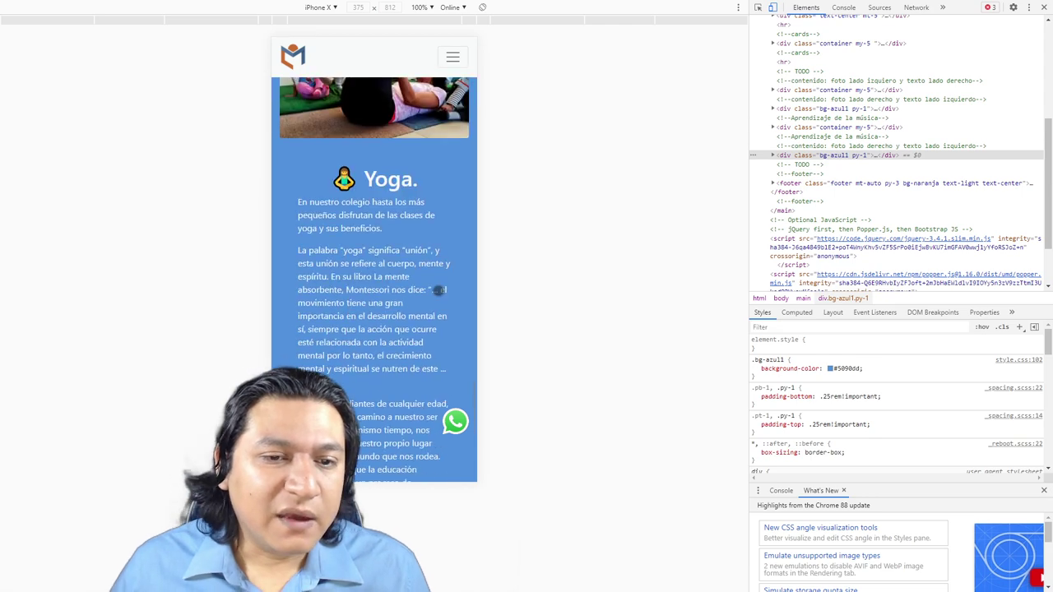
scroll(438, 294, up, 8)
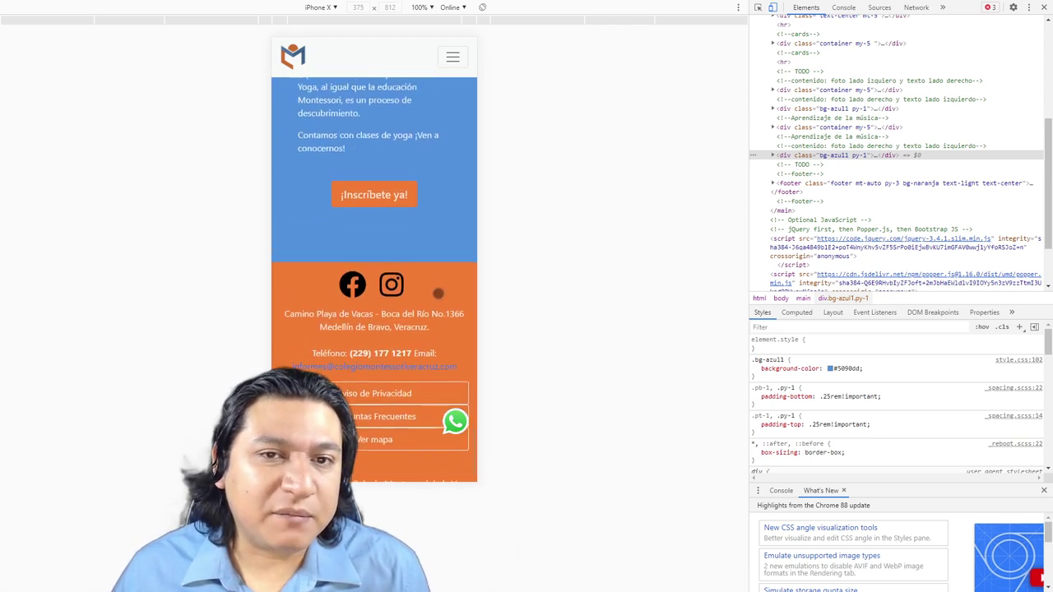
click(332, 7)
click(335, 30)
Widen the viewport, switch to iPad, and rotate it to landscape at 1024×768
drag(491, 310, 691, 319)
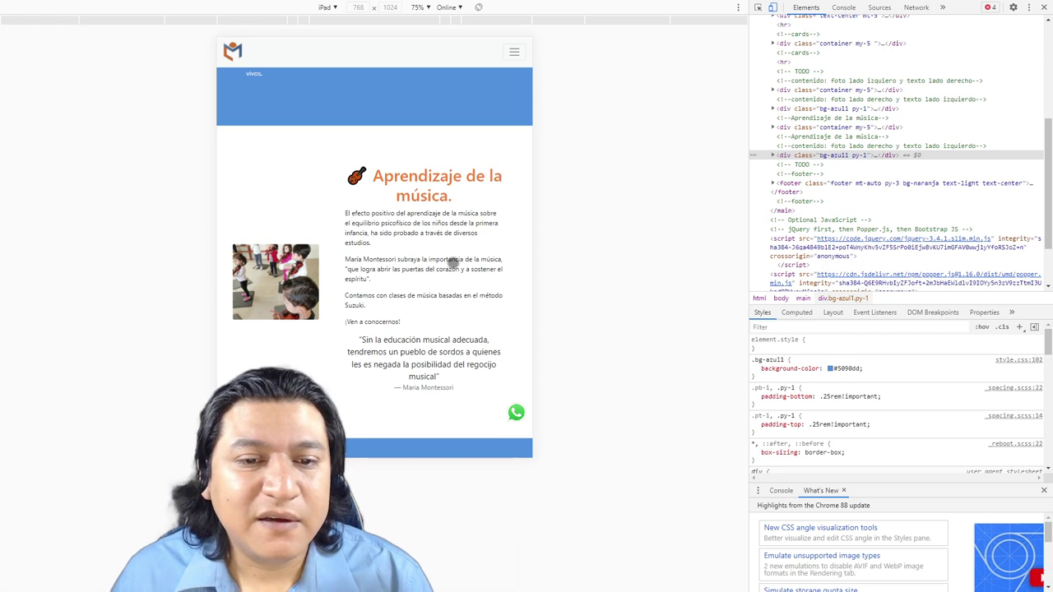
scroll(451, 261, up, 10)
scroll(452, 261, up, 10)
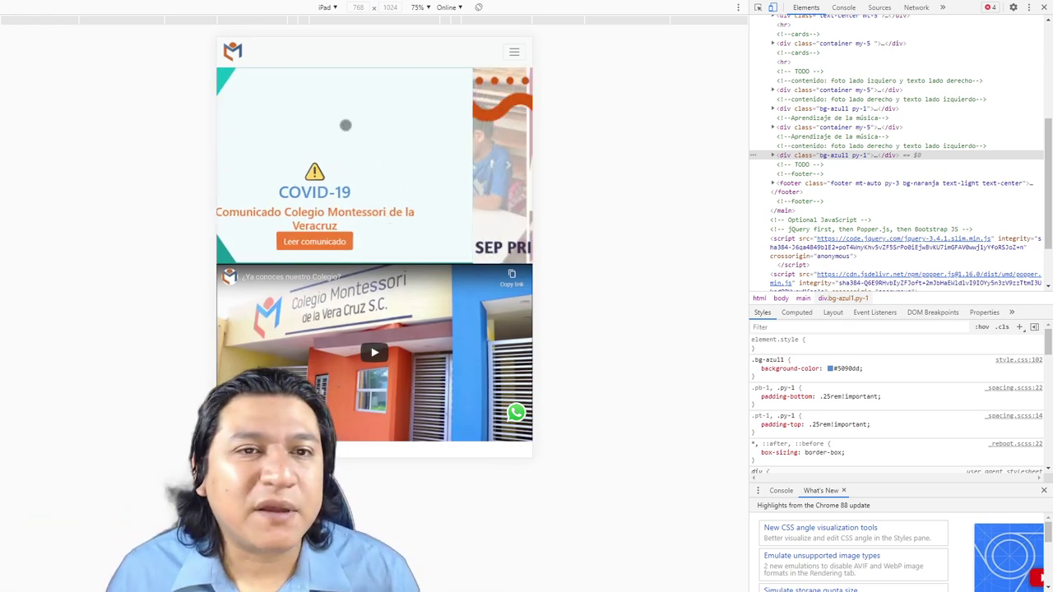
click(479, 7)
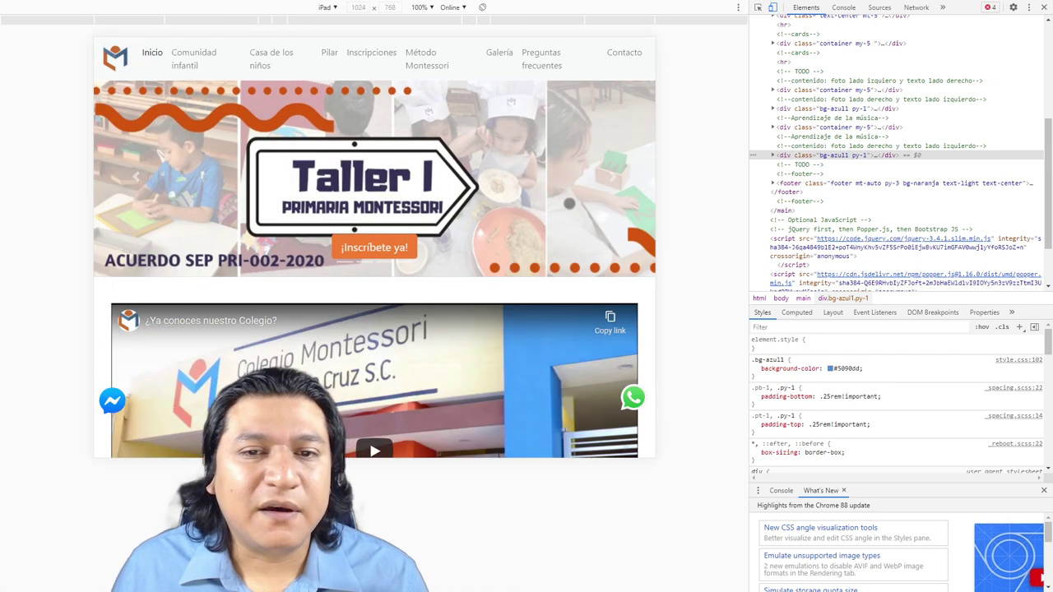
Scroll through the landscape iPad view and open the Comunidad infantil page
scroll(513, 241, down, 6)
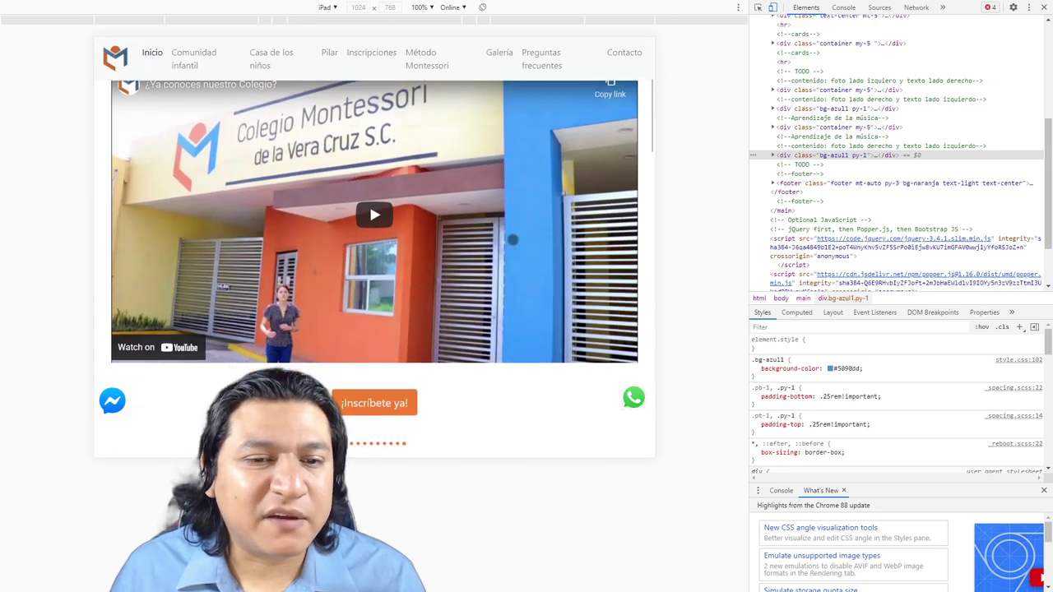
scroll(512, 241, down, 15)
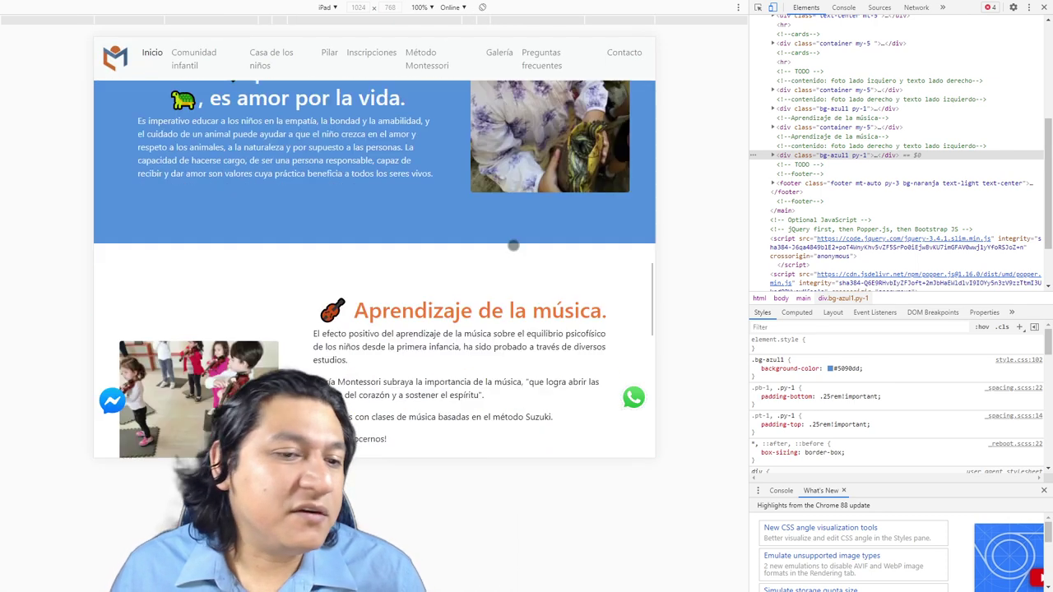
scroll(513, 260, down, 5)
scroll(513, 260, up, 20)
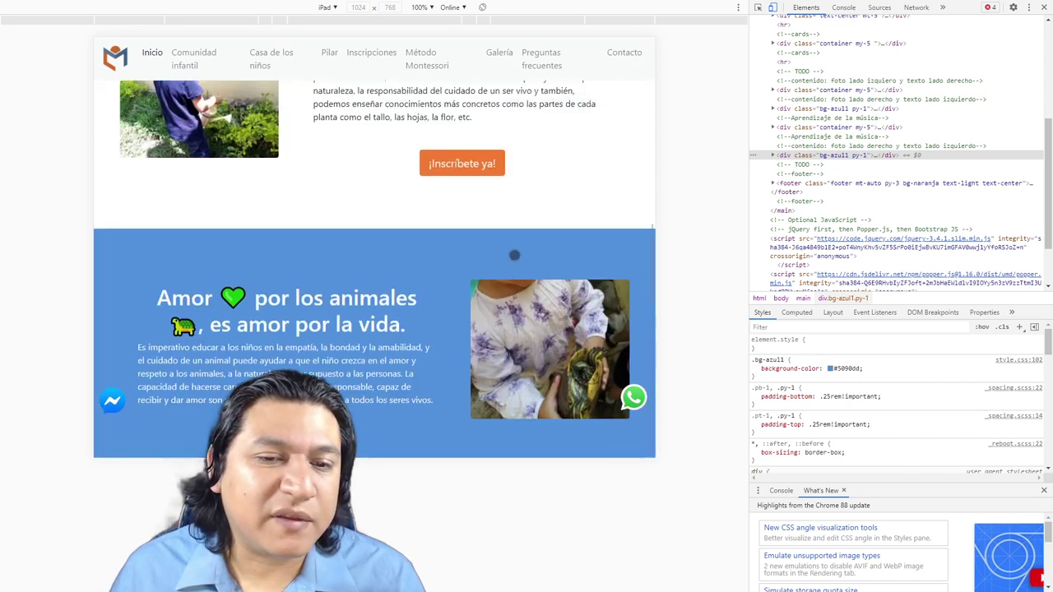
scroll(514, 260, up, 3)
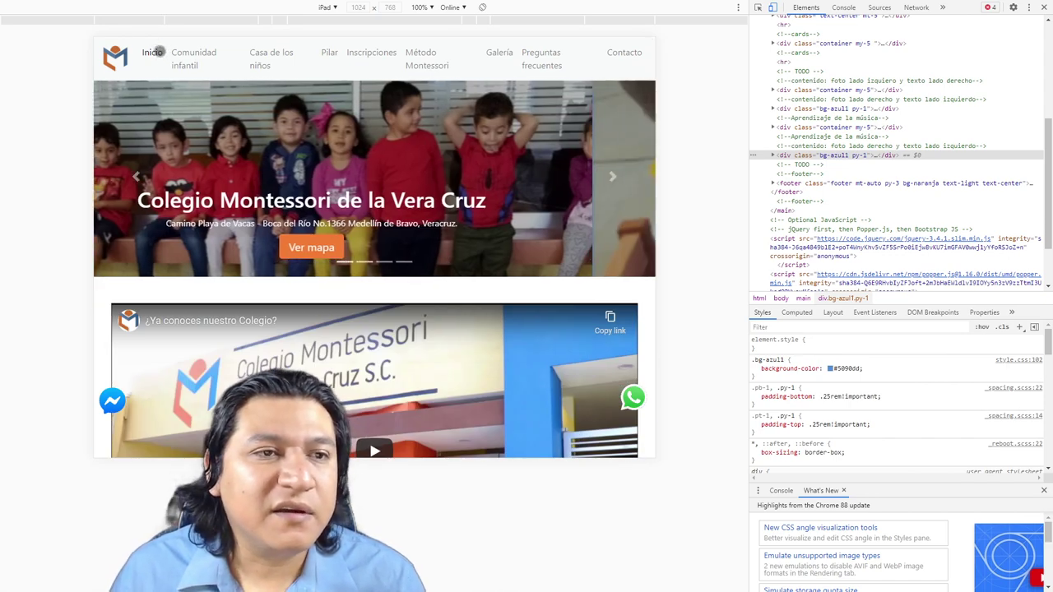
click(175, 52)
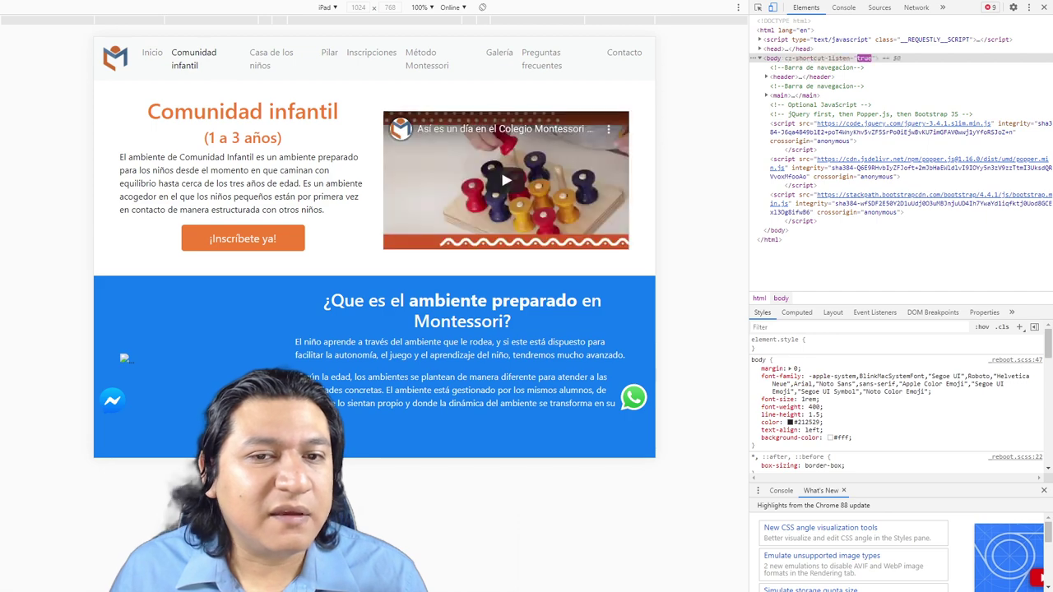
Scroll through the Comunidad infantil (1 a 3 años) page in the iPad view
scroll(325, 193, down, 2)
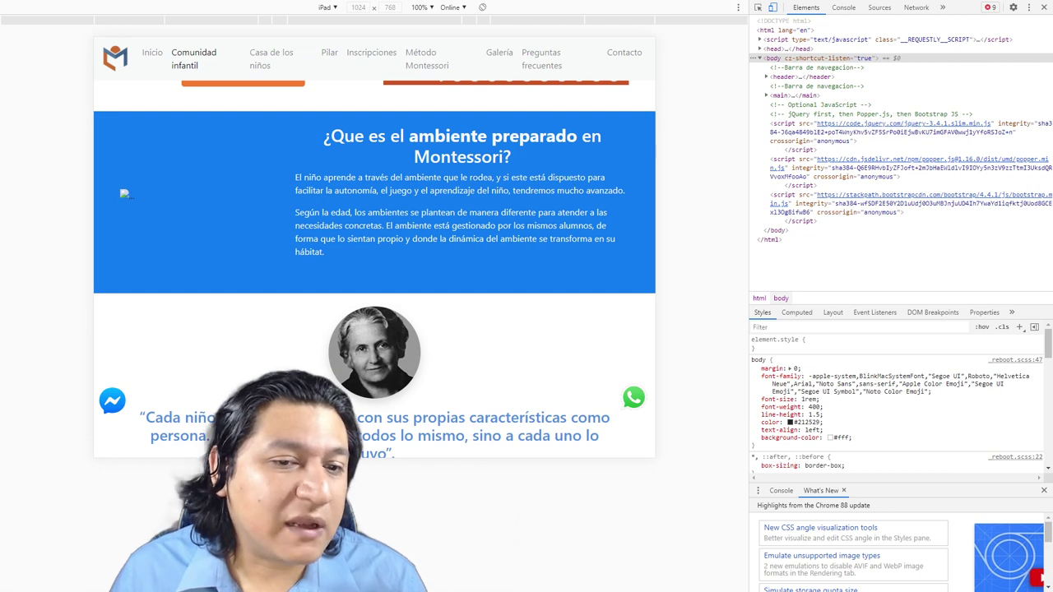
scroll(436, 249, down, 1)
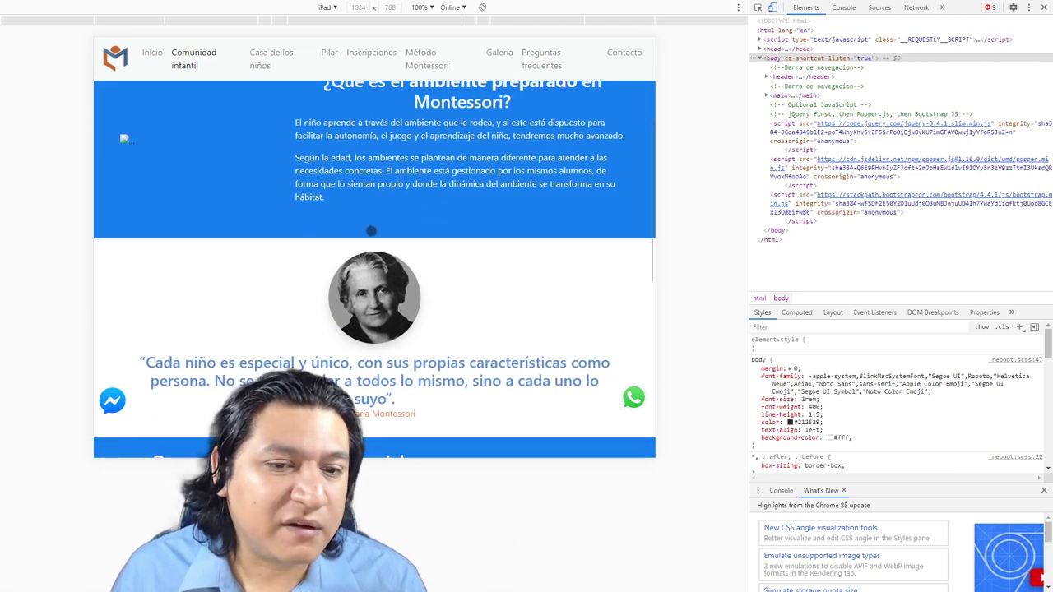
scroll(369, 227, down, 7)
scroll(385, 244, up, 3)
scroll(470, 206, down, 3)
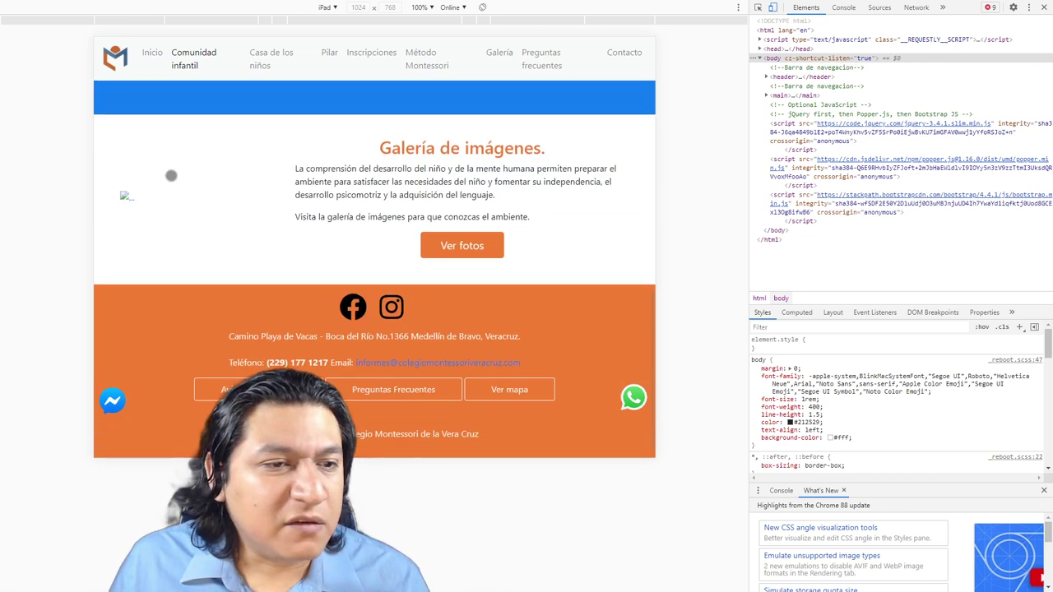
scroll(595, 351, up, 8)
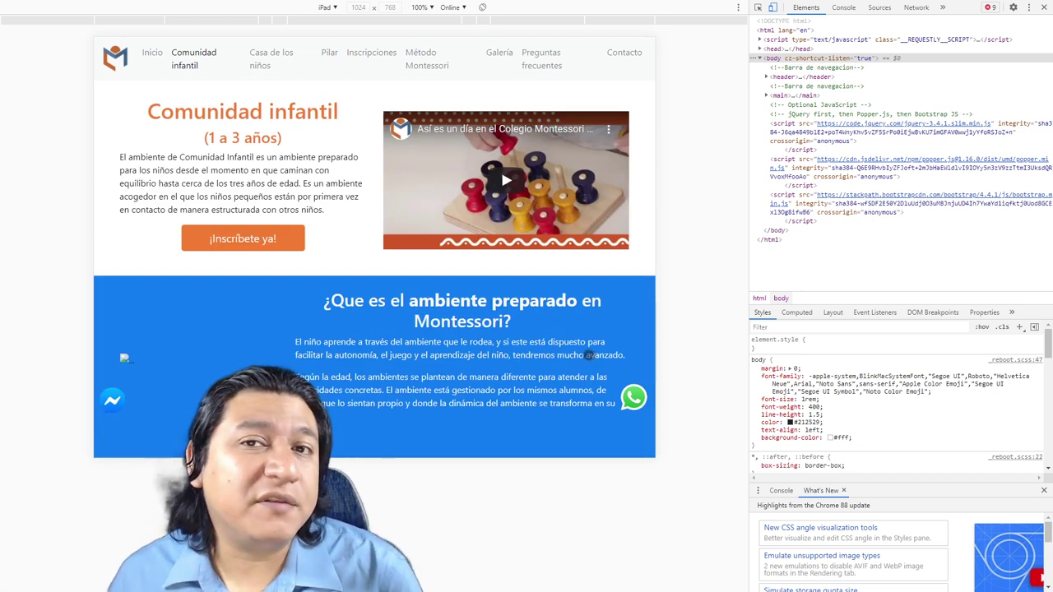
Open the Casa de los niños page and close DevTools to view it at full desktop width
scroll(489, 350, down, 7)
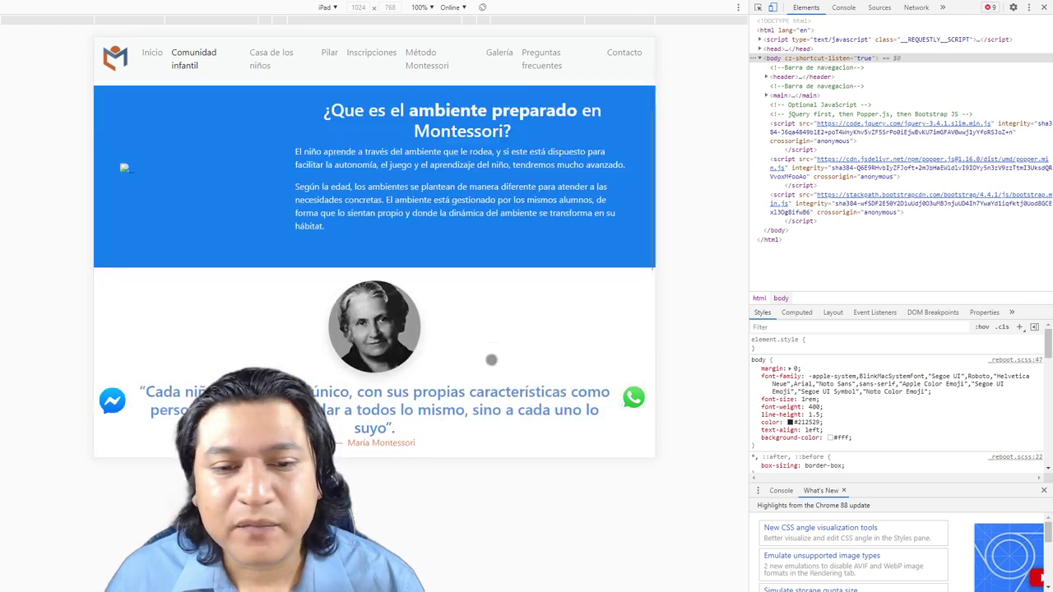
scroll(489, 347, down, 3)
scroll(489, 350, up, 10)
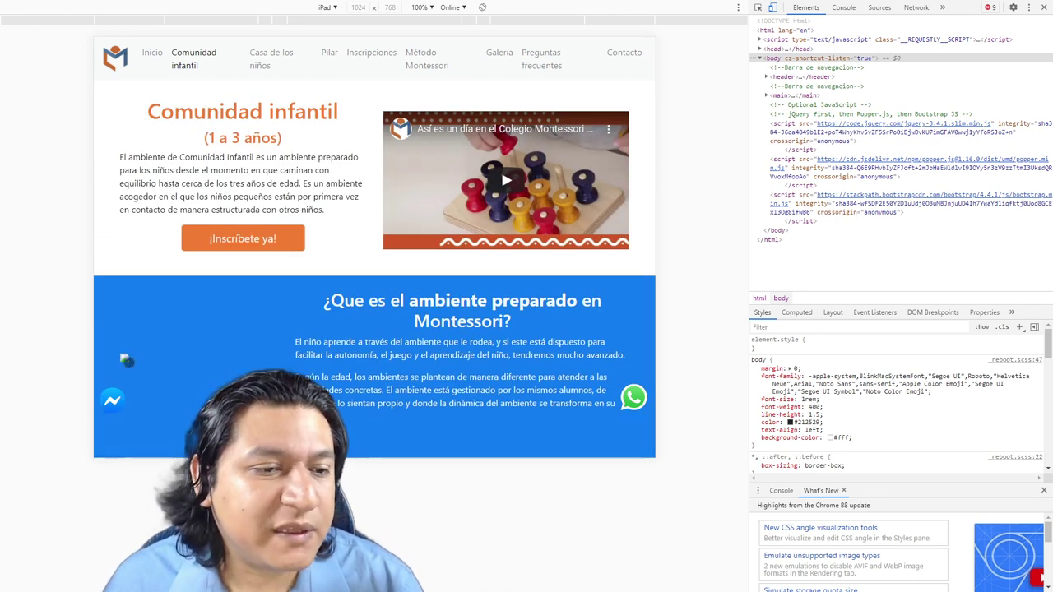
click(259, 53)
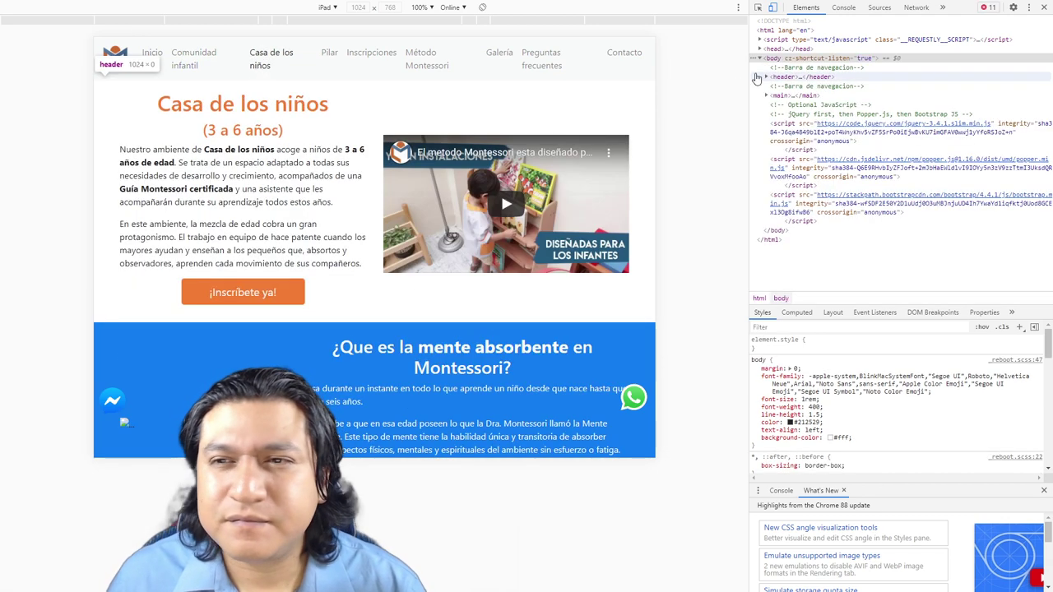
click(1044, 6)
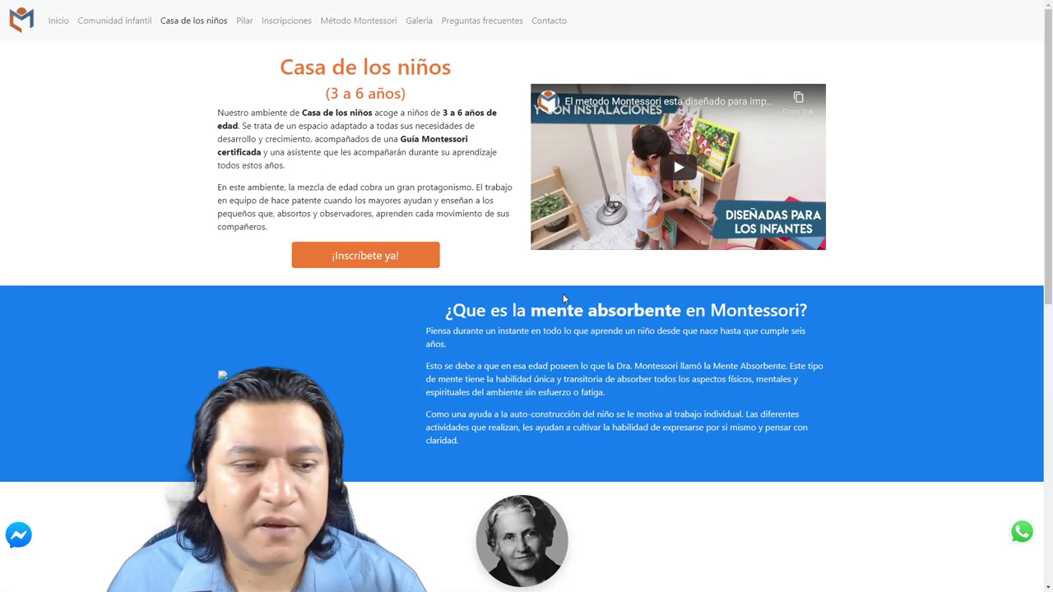